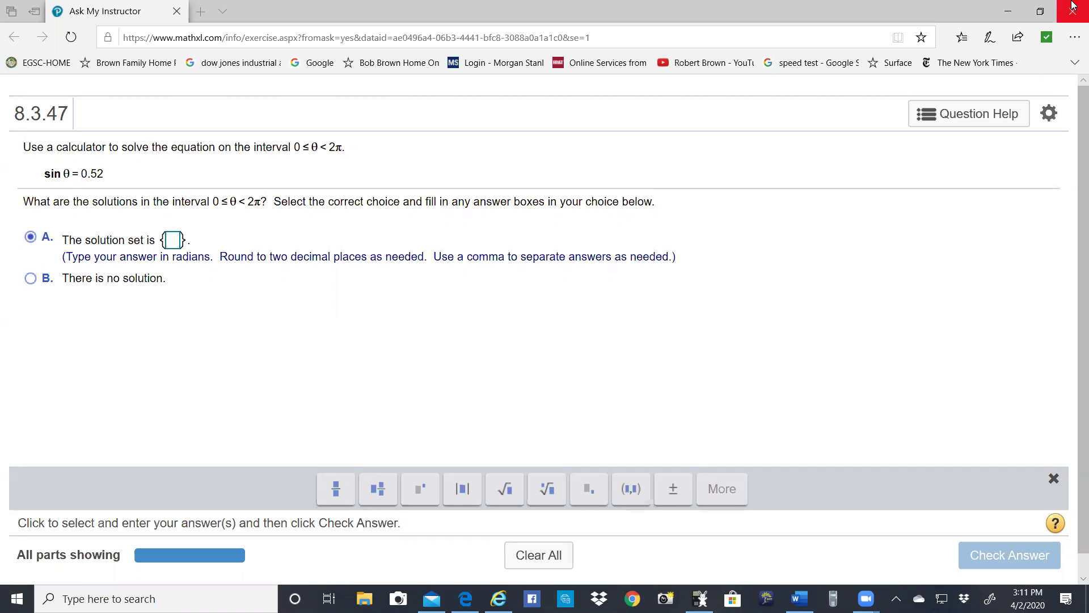
# - In ink mode, circle 8.3.47, underline 'Use a calculator', and circle sin θ = 0.52
pyautogui.hotkey('ctrl', 'shift', 'm')
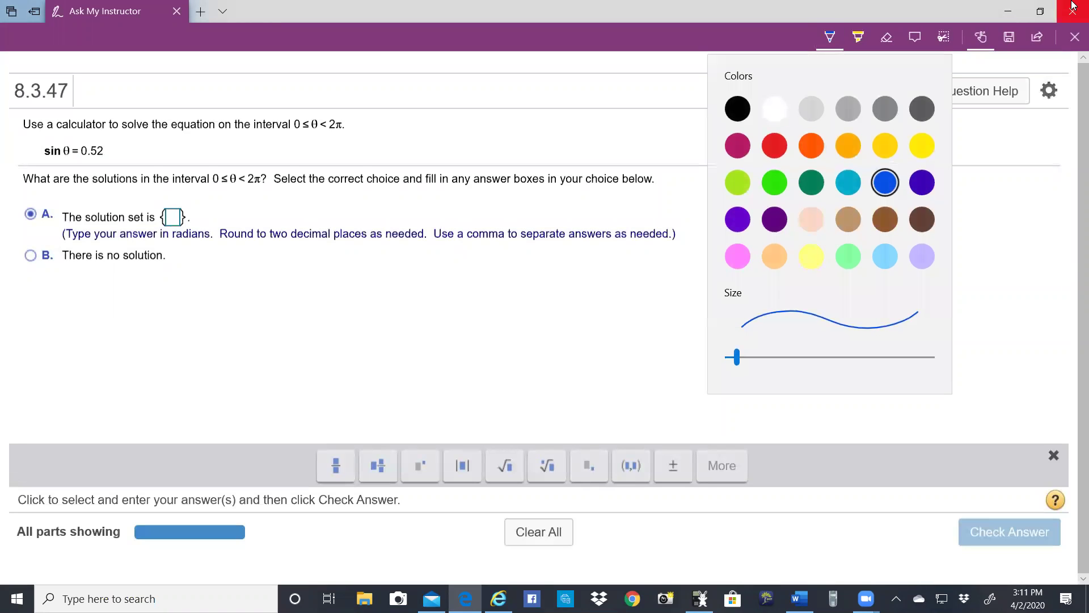
pyautogui.moveTo(11, 112)
pyautogui.mouseDown()
pyautogui.moveTo(105, 98)
pyautogui.moveTo(6, 80)
pyautogui.moveTo(9, 108)
pyautogui.mouseUp()
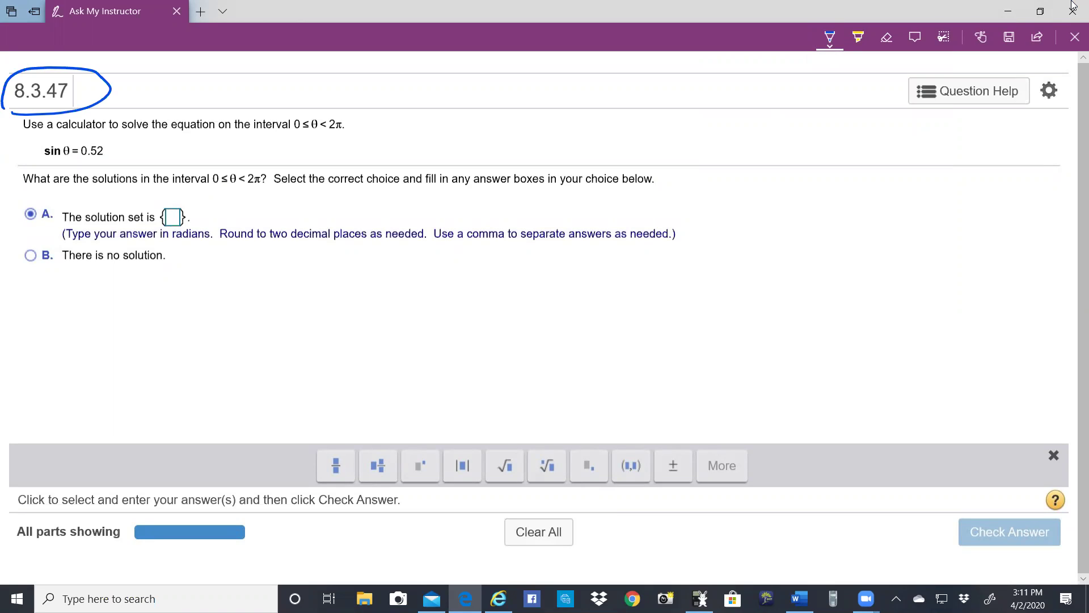
pyautogui.moveTo(31, 131); pyautogui.dragTo(82, 135)
pyautogui.moveTo(29, 163)
pyautogui.mouseDown()
pyautogui.moveTo(120, 164)
pyautogui.moveTo(96, 137)
pyautogui.moveTo(23, 159)
pyautogui.mouseUp()
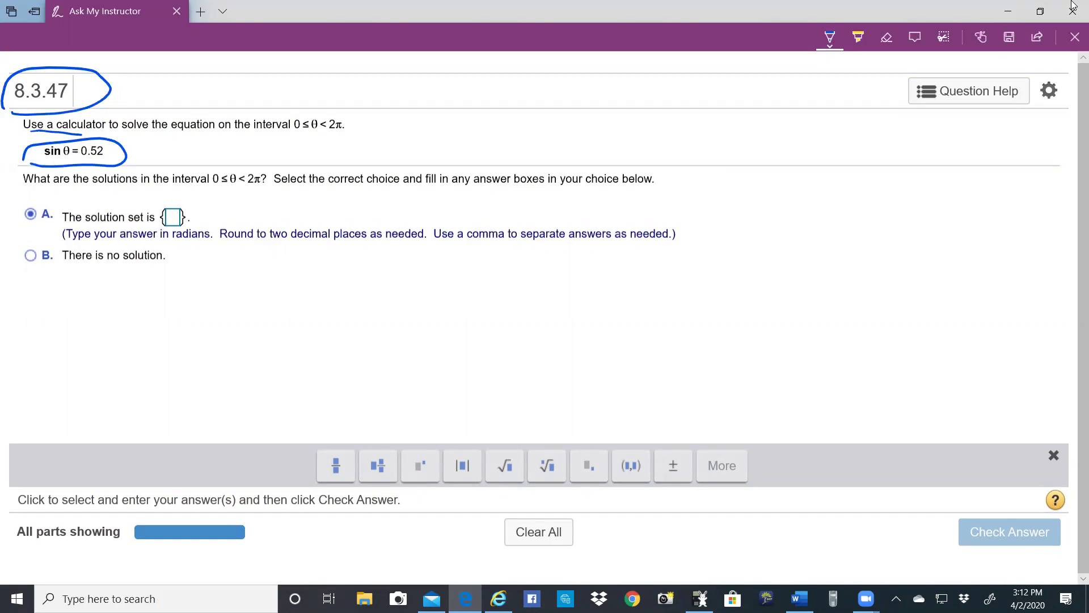
# - Handwrite 'y = sin θ − .52 = 0' to the right of the given equation
pyautogui.moveTo(272, 157); pyautogui.dragTo(331, 142)
pyautogui.moveTo(377, 144)
pyautogui.mouseDown()
pyautogui.moveTo(397, 152)
pyautogui.moveTo(457, 148)
pyautogui.mouseUp()
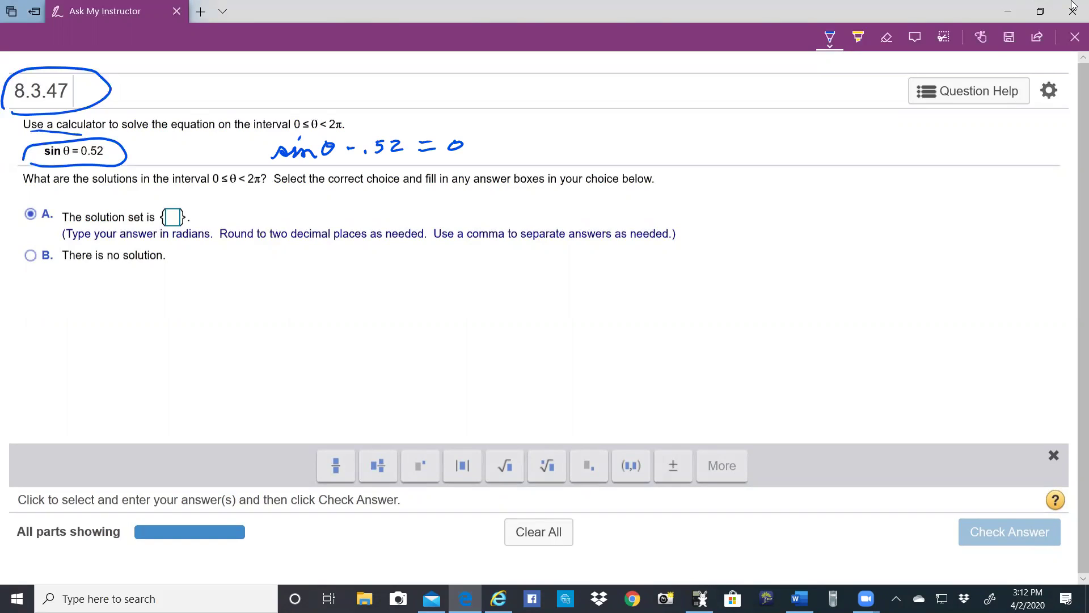
pyautogui.moveTo(209, 151)
pyautogui.mouseDown()
pyautogui.moveTo(235, 165)
pyautogui.moveTo(221, 166)
pyautogui.moveTo(257, 152)
pyautogui.moveTo(260, 161)
pyautogui.mouseUp()
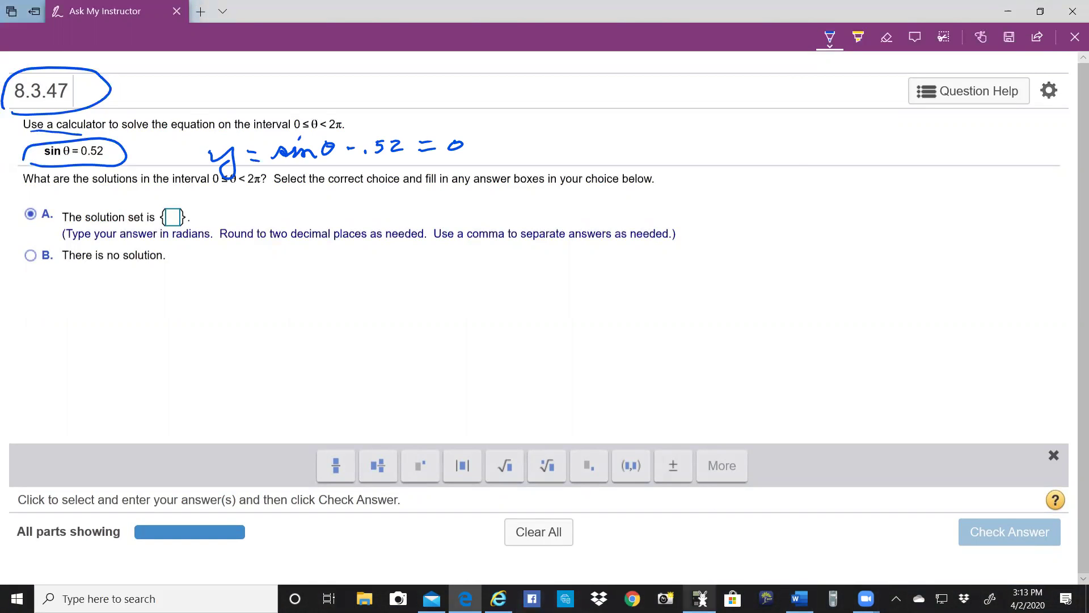
# - Bring up Wabbitemu and confirm the calculator is in radian angle mode
pyautogui.click(699, 599)
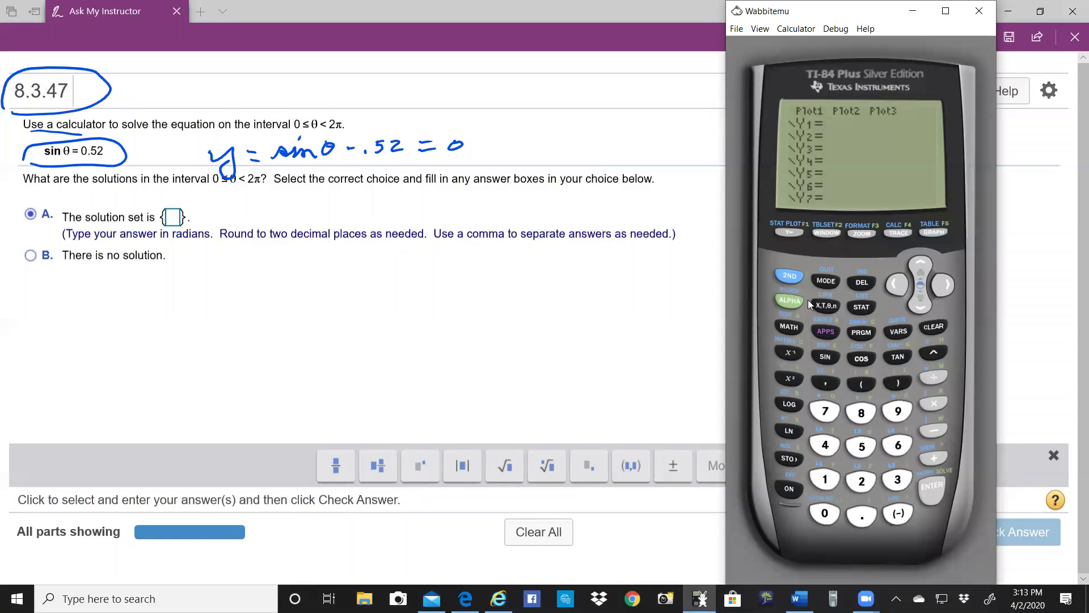
pyautogui.click(833, 280)
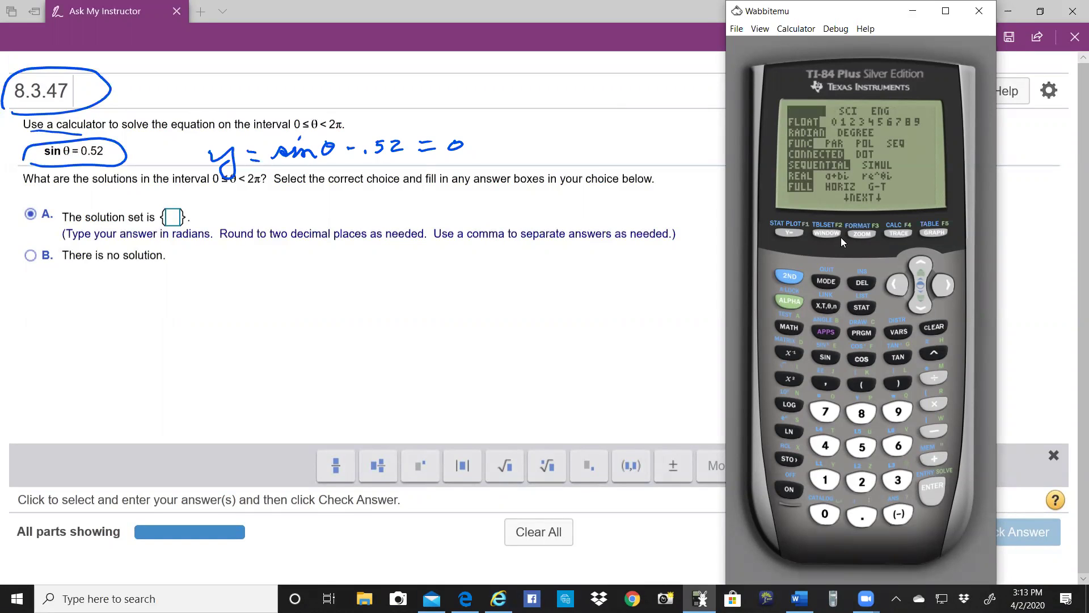
pyautogui.click(793, 235)
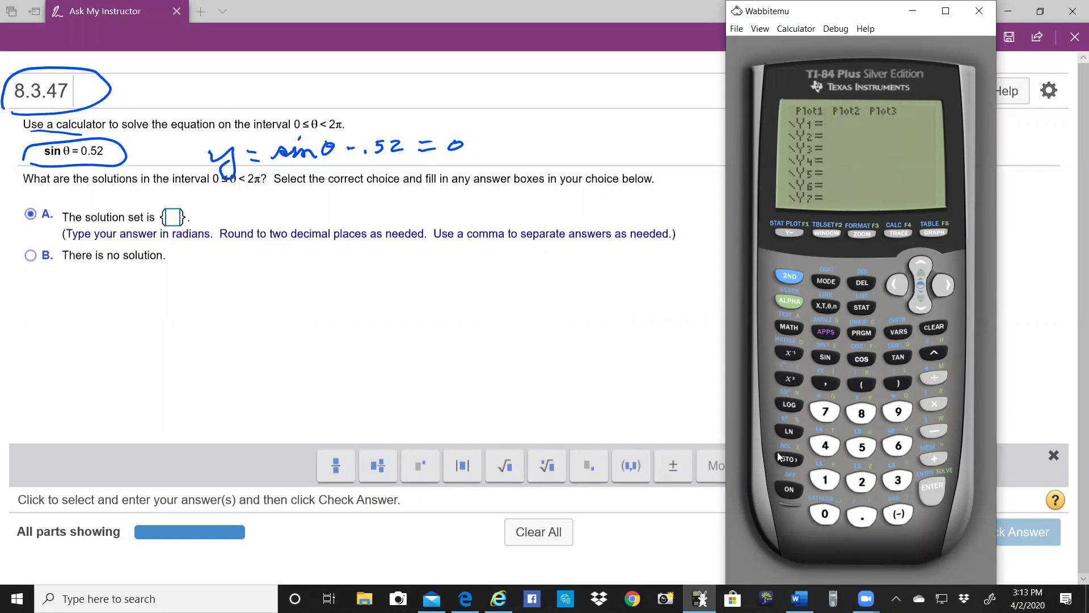
# - Enter Y1 = sin(X)-.52 and bring up the WINDOW settings
pyautogui.click(829, 357)
pyautogui.click(830, 305)
pyautogui.click(898, 384)
pyautogui.click(930, 430)
pyautogui.click(862, 516)
pyautogui.click(862, 448)
pyautogui.click(862, 482)
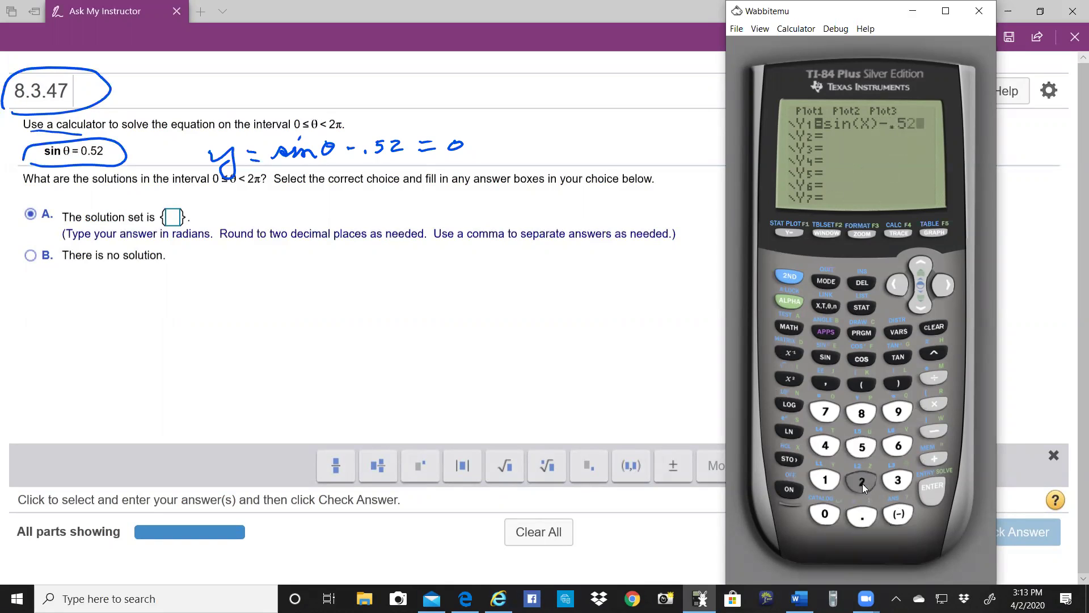
pyautogui.click(834, 236)
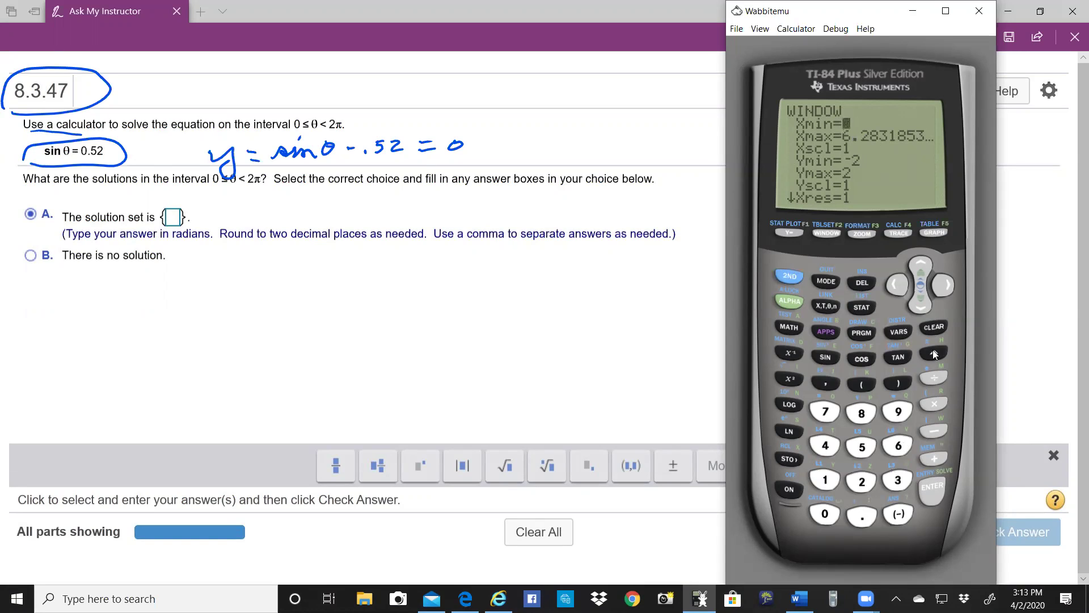
# - Set the window to Xmin 0, Xmax 6.2831853 (2π), Ymin −2, Ymax 2
pyautogui.click(914, 304)
pyautogui.click(914, 305)
pyautogui.click(914, 304)
pyautogui.click(914, 304)
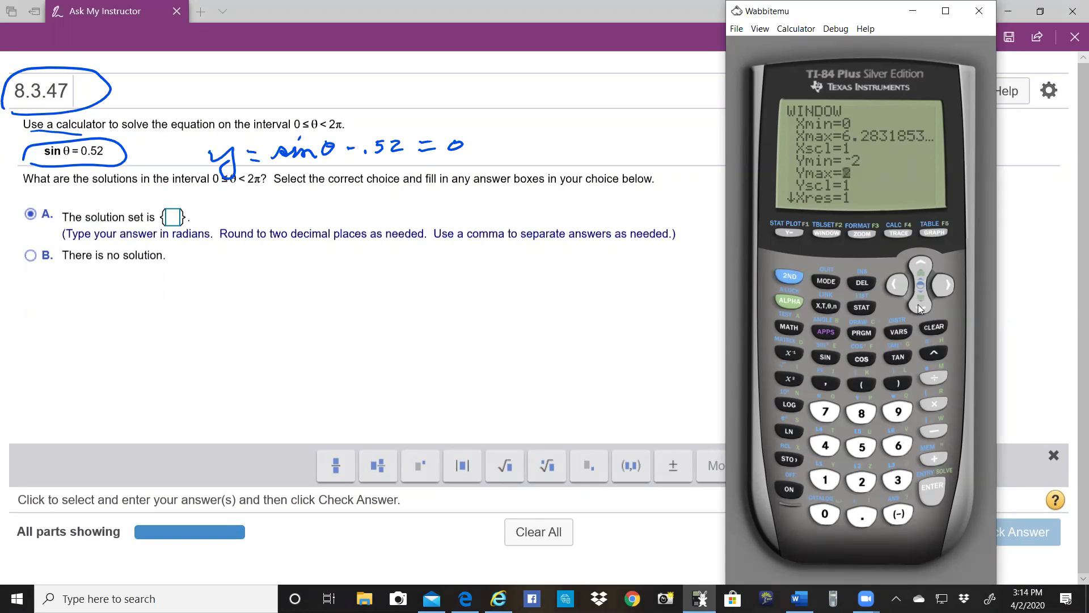
# - Graph Y1 = sin(X)−.52 and trace to X=.33421198, just left of the first zero
pyautogui.click(940, 232)
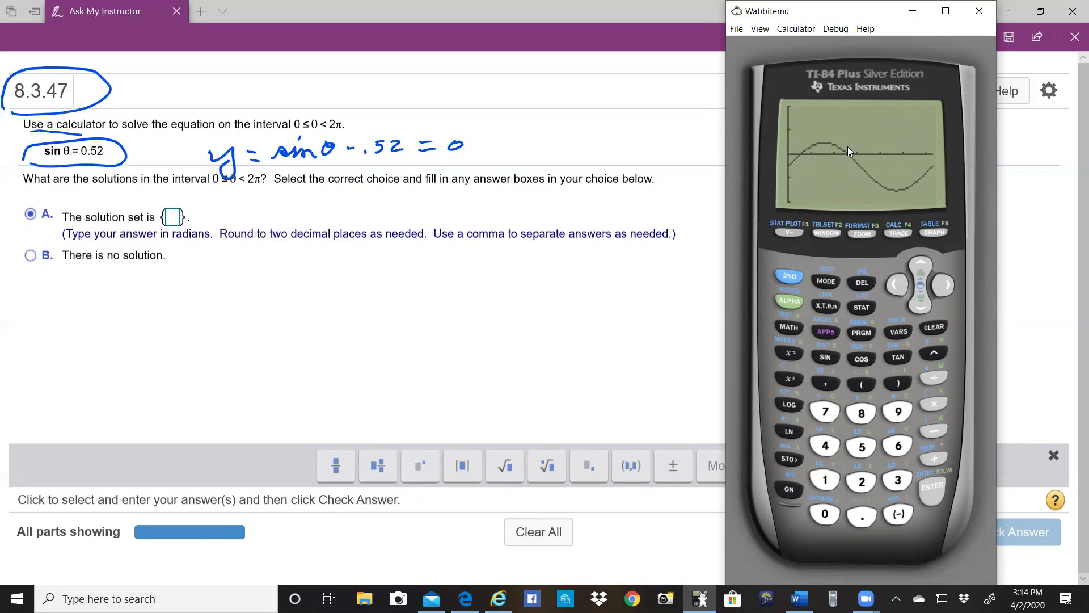
pyautogui.click(902, 228)
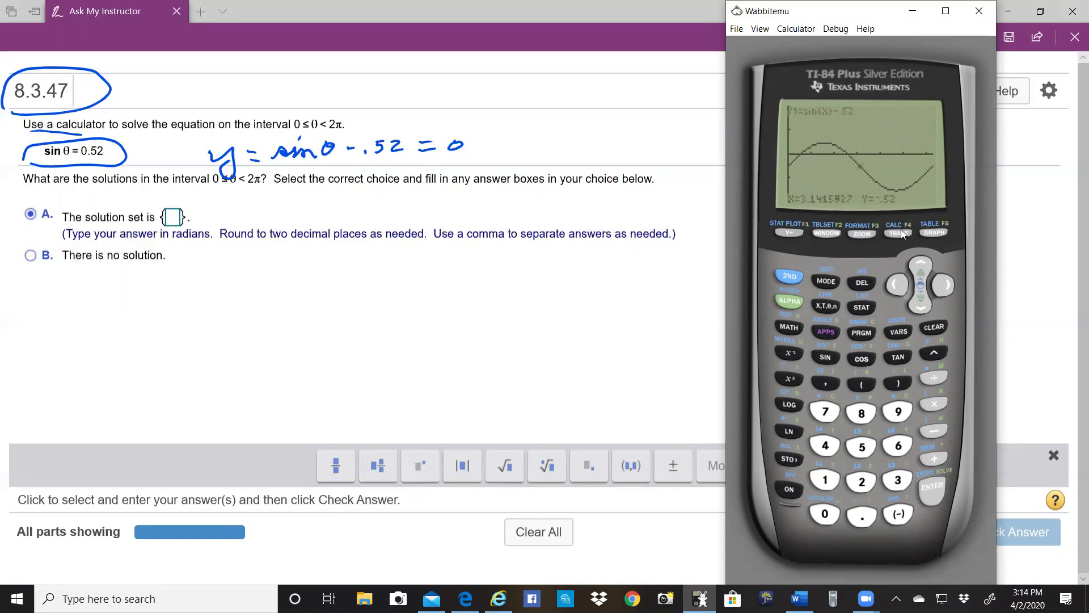
pyautogui.click(899, 283)
pyautogui.click(900, 283)
pyautogui.click(900, 284)
pyautogui.click(900, 284)
pyautogui.click(900, 283)
pyautogui.click(898, 284)
pyautogui.click(899, 283)
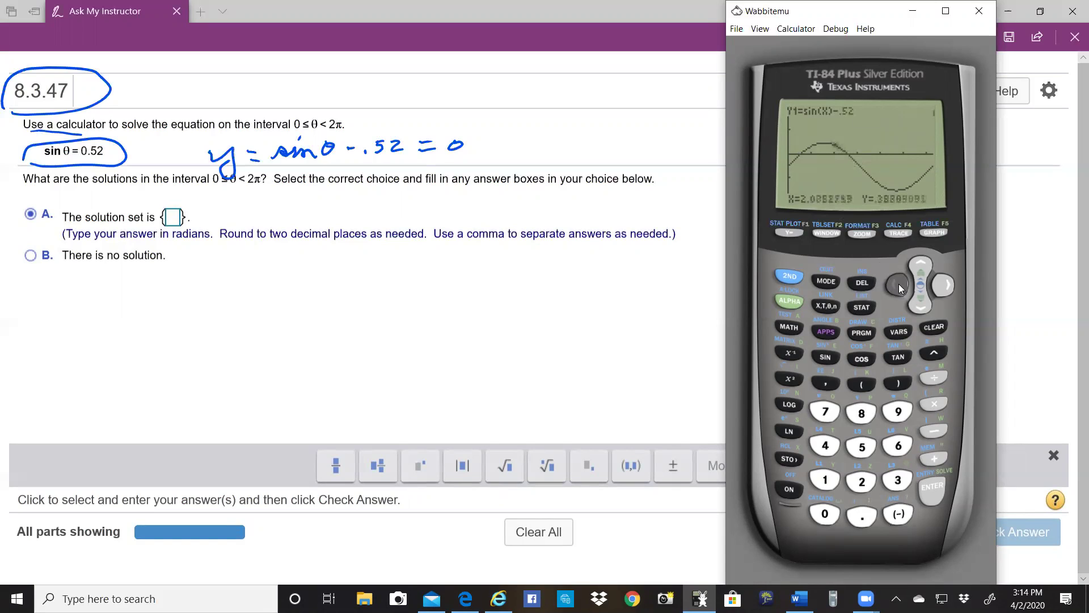
pyautogui.click(898, 283)
pyautogui.click(899, 283)
pyautogui.click(898, 284)
pyautogui.click(898, 283)
pyautogui.click(898, 283)
pyautogui.click(897, 284)
pyautogui.click(897, 283)
pyautogui.click(897, 283)
pyautogui.click(897, 283)
pyautogui.click(898, 284)
pyautogui.click(898, 283)
pyautogui.click(898, 282)
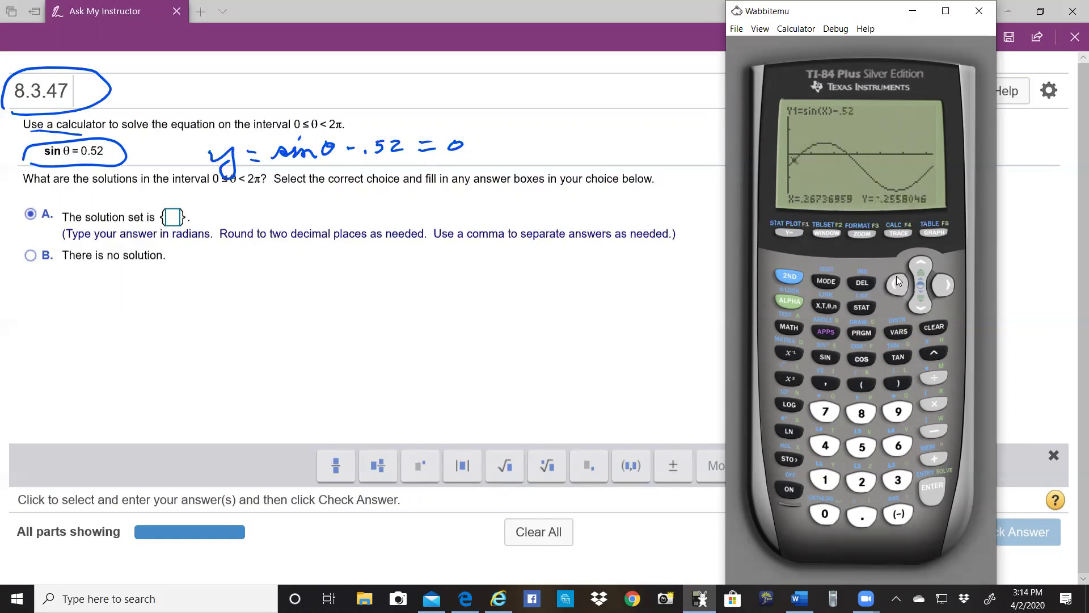
pyautogui.click(943, 285)
# - Use CALC 2:zero with left and right bounds to get the first zero, X=.54685095
pyautogui.click(790, 277)
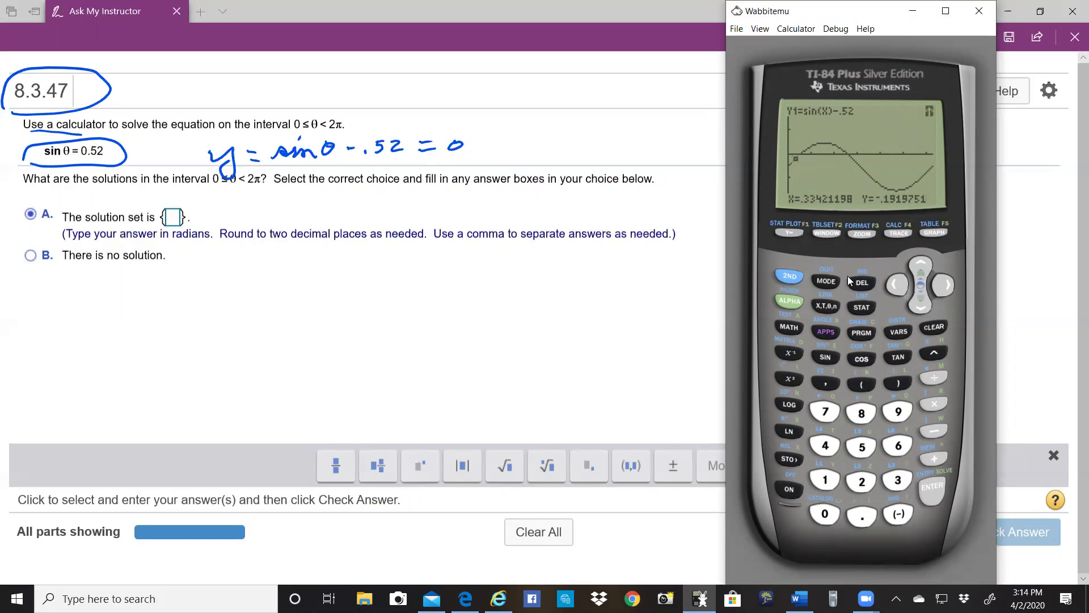
pyautogui.click(896, 233)
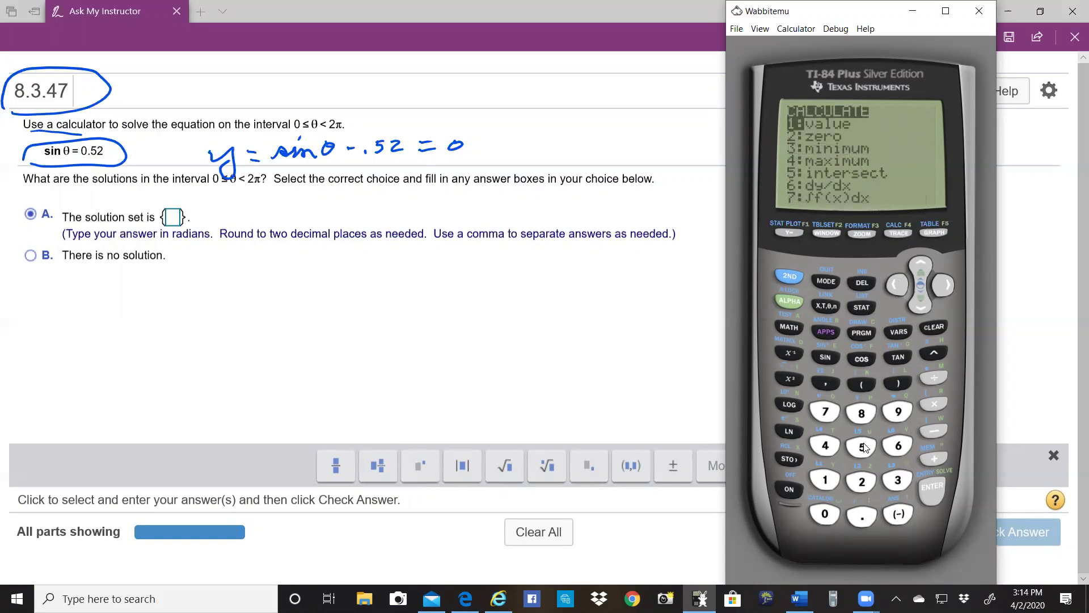
pyautogui.click(861, 482)
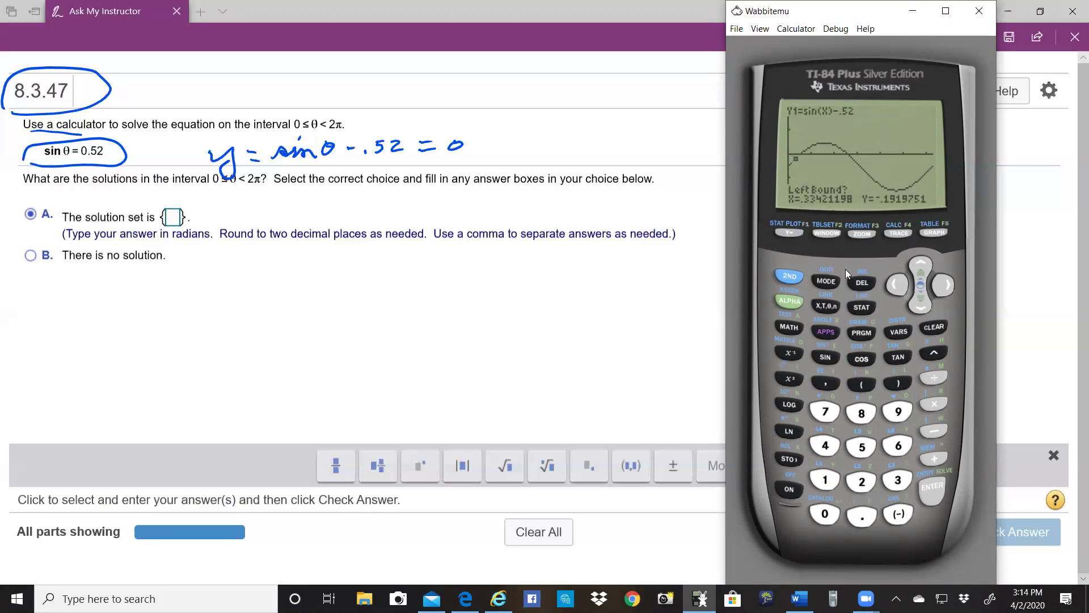
pyautogui.click(935, 492)
pyautogui.click(943, 287)
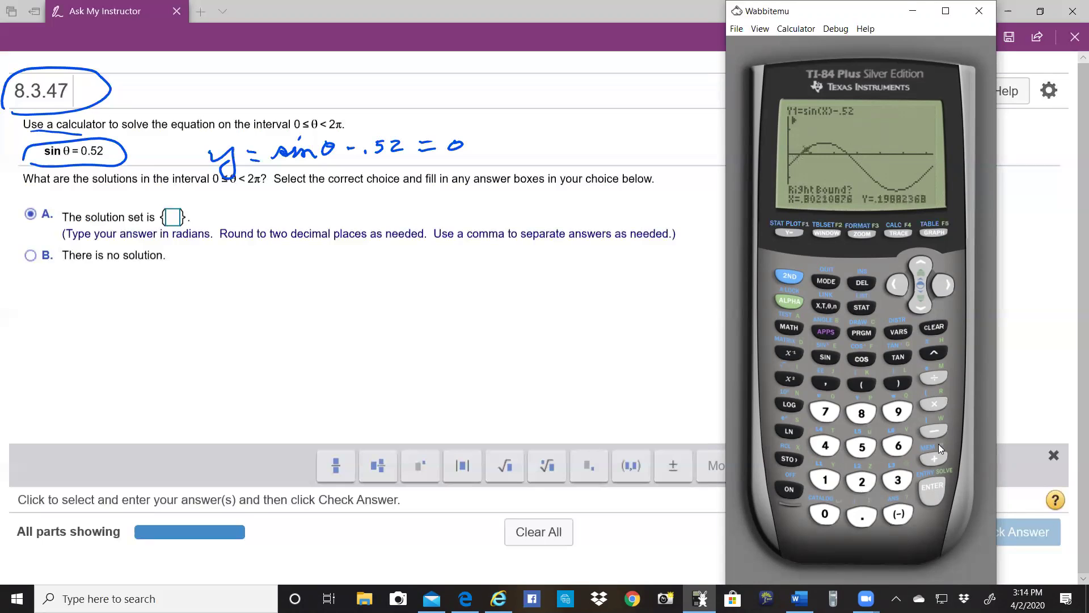
pyautogui.click(937, 489)
pyautogui.click(928, 489)
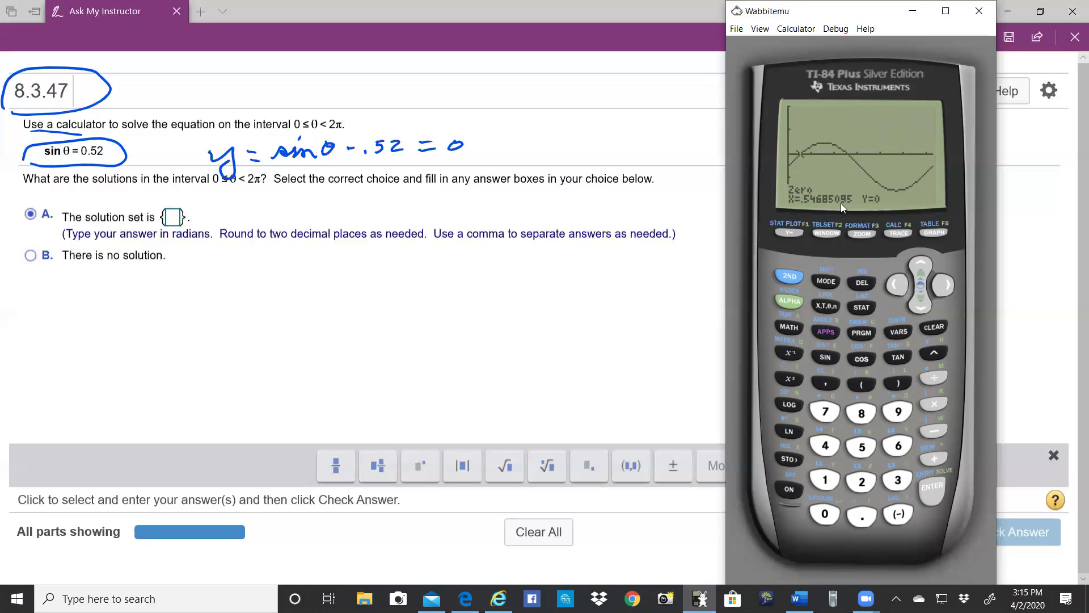
# - Handwrite '.55,' below the answer choices as the first rounded solution
pyautogui.hotkey('alt', 'Tab')
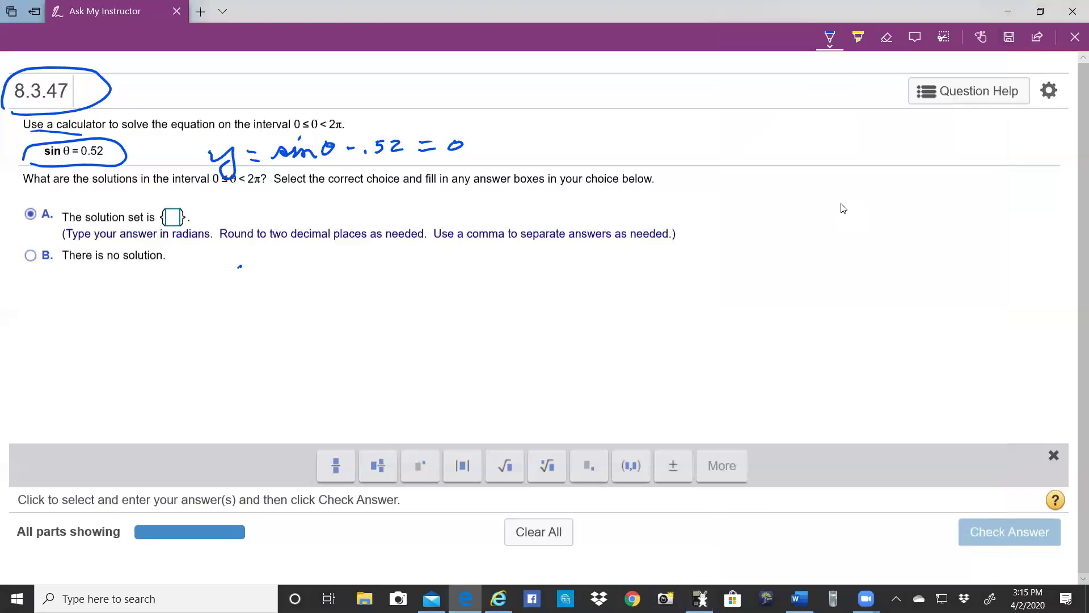
pyautogui.moveTo(247, 256)
pyautogui.mouseDown()
pyautogui.moveTo(258, 255)
pyautogui.moveTo(246, 270)
pyautogui.moveTo(287, 272)
pyautogui.mouseUp()
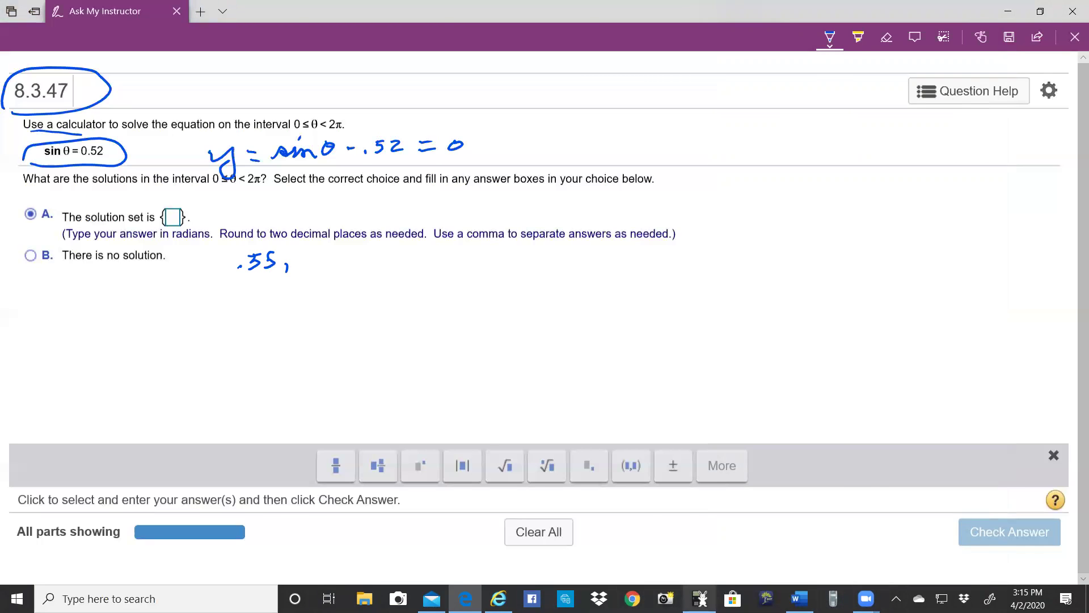
pyautogui.click(699, 597)
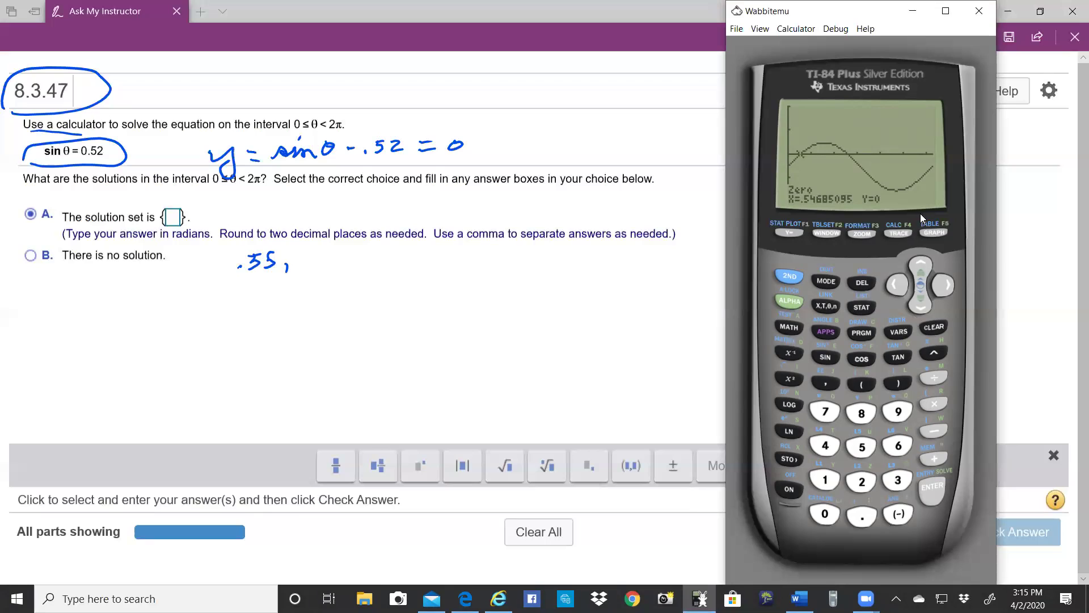
# - Trace right past the peak to just left of the second zero, near X=2.21
pyautogui.click(903, 229)
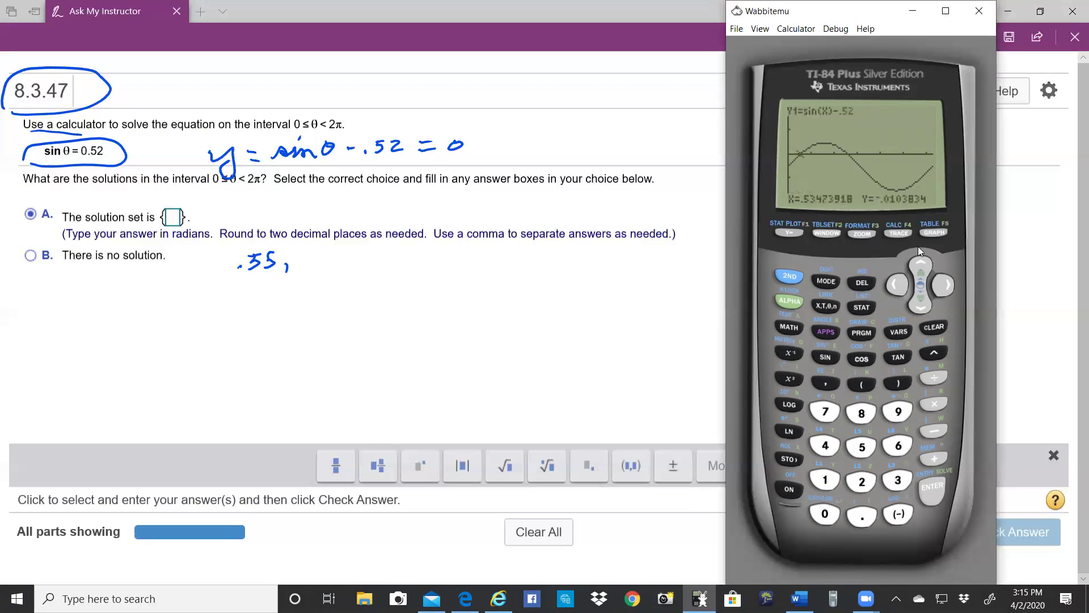
pyautogui.click(935, 282)
pyautogui.click(935, 283)
pyautogui.click(935, 282)
pyautogui.click(934, 282)
pyautogui.click(934, 282)
pyautogui.click(934, 282)
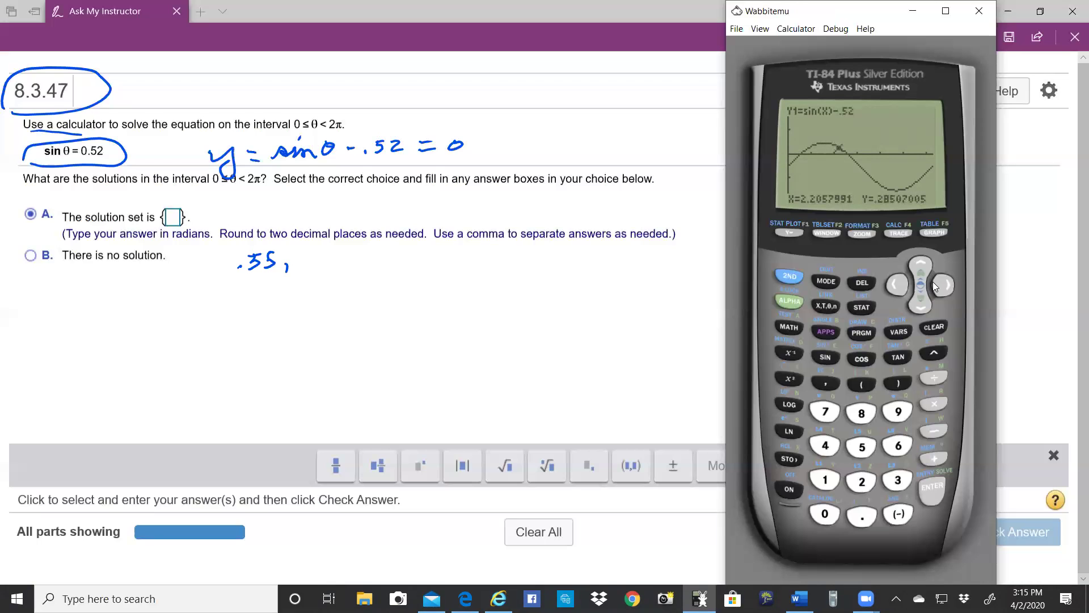
# - Use CALC 2:zero with left and right bounds to get the second zero, X=2.5947417
pyautogui.click(799, 273)
pyautogui.click(899, 232)
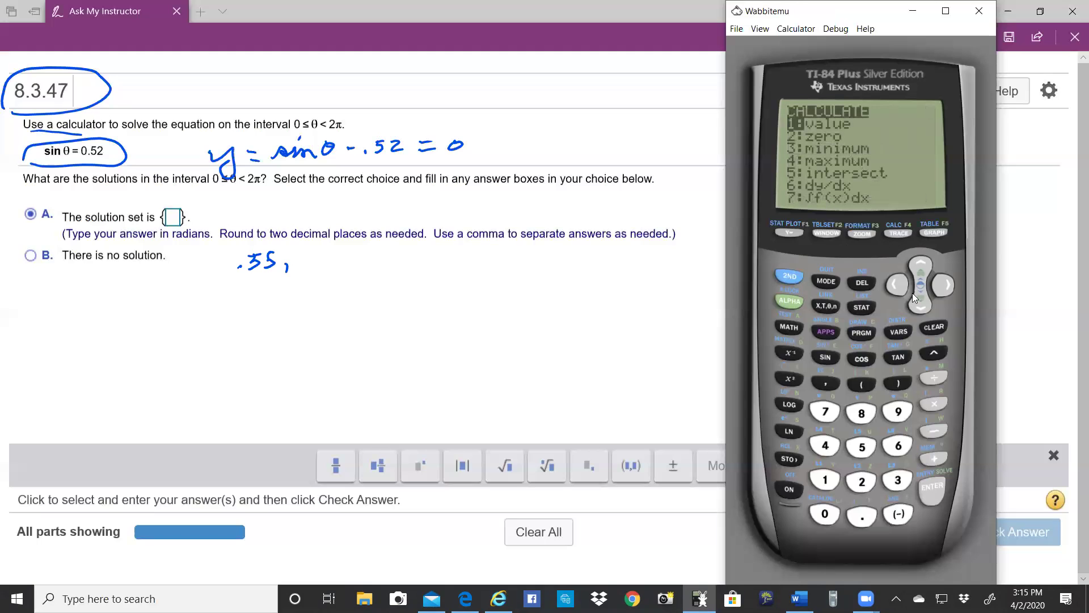
pyautogui.click(860, 487)
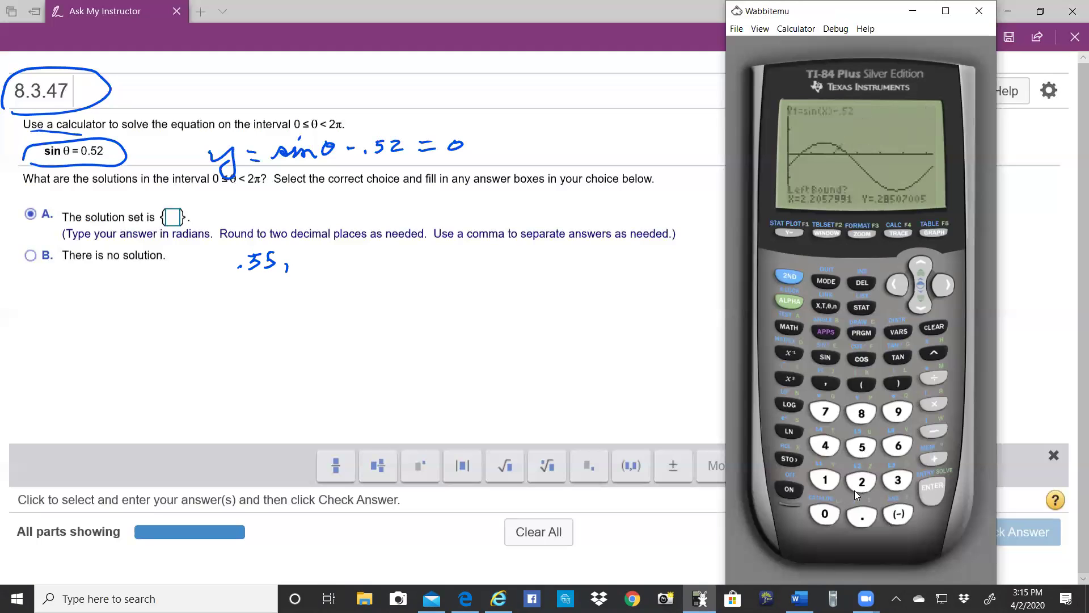
pyautogui.click(930, 498)
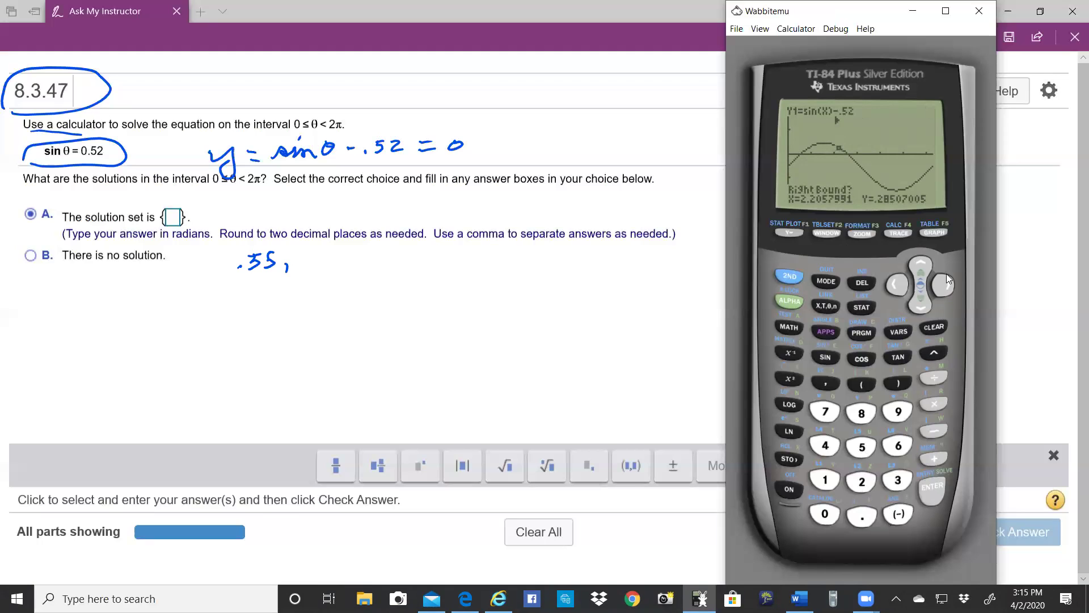
pyautogui.click(948, 290)
pyautogui.click(930, 504)
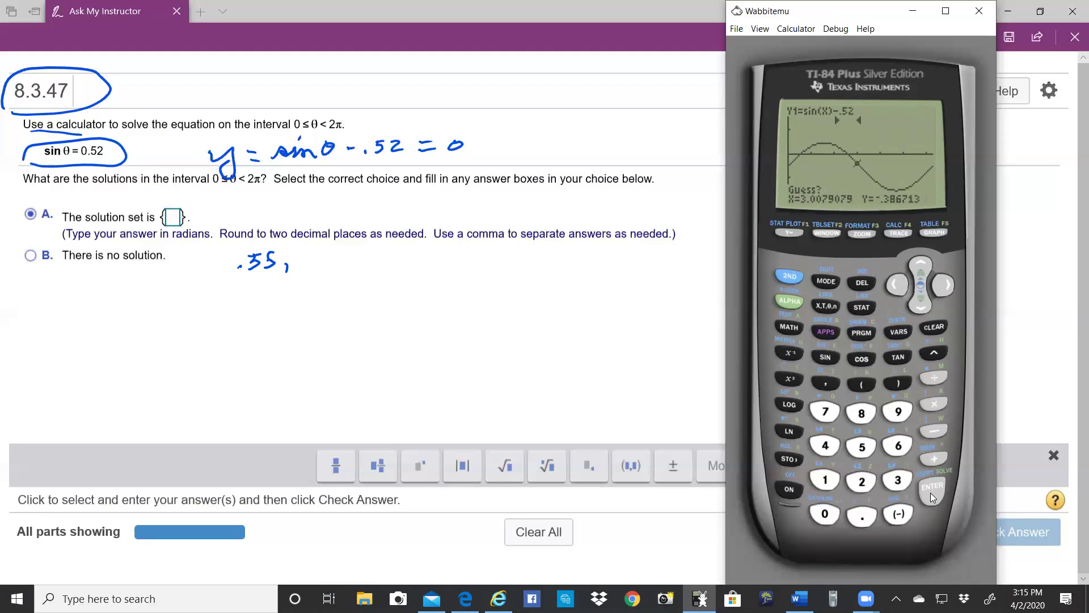
pyautogui.click(930, 498)
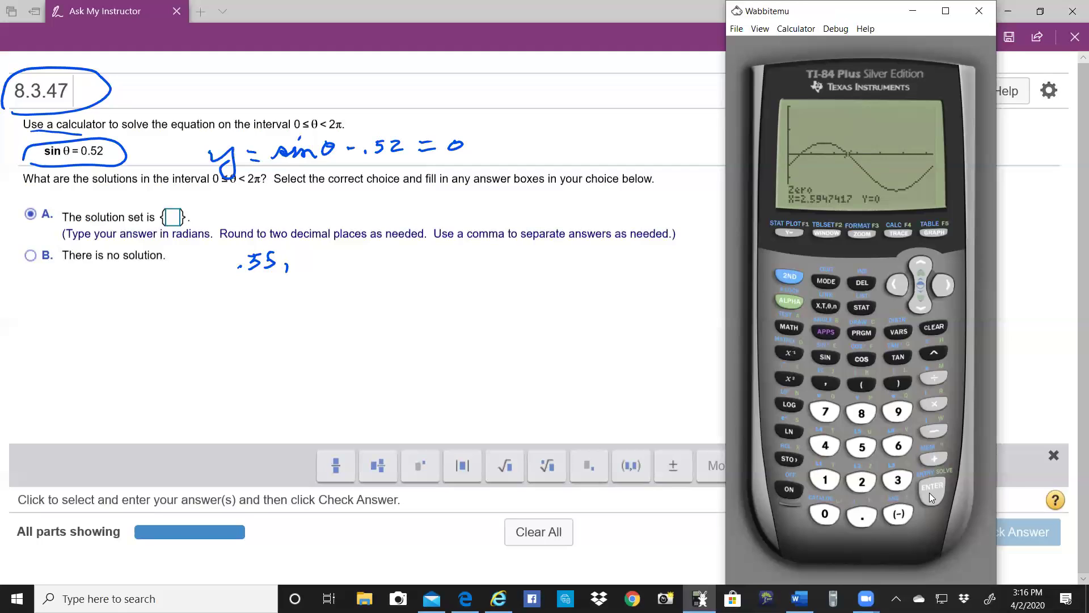
# - Write '2.59' after '.55,' and draw an arrow from the solutions to the answer box
pyautogui.moveTo(296, 255)
pyautogui.mouseDown()
pyautogui.moveTo(305, 268)
pyautogui.moveTo(341, 270)
pyautogui.moveTo(284, 242)
pyautogui.moveTo(329, 301)
pyautogui.moveTo(347, 250)
pyautogui.mouseUp()
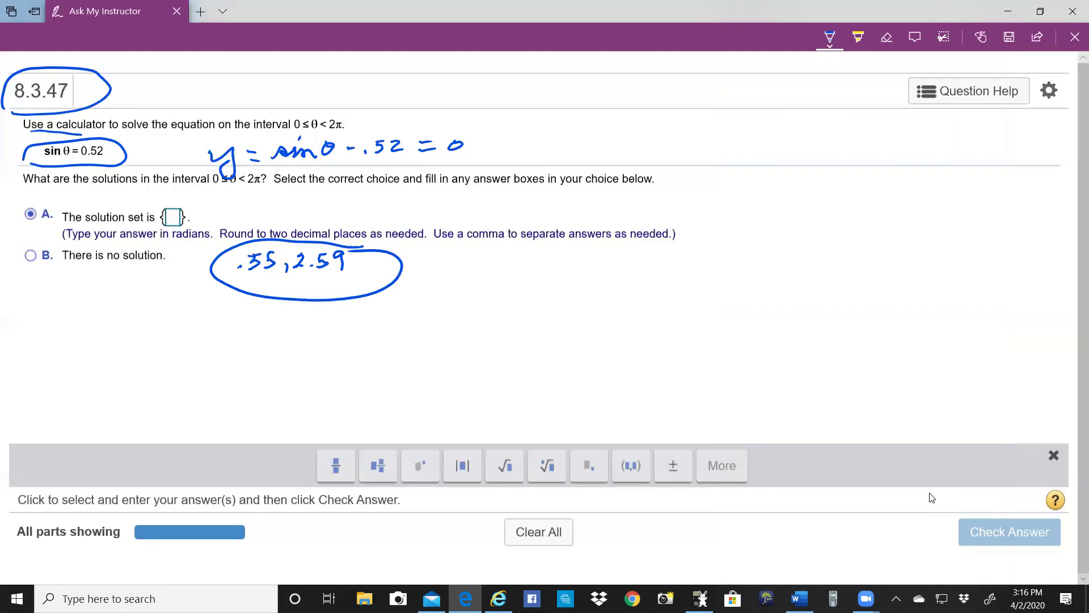
pyautogui.moveTo(232, 286)
pyautogui.mouseDown()
pyautogui.moveTo(171, 328)
pyautogui.moveTo(163, 251)
pyautogui.moveTo(177, 229)
pyautogui.mouseUp()
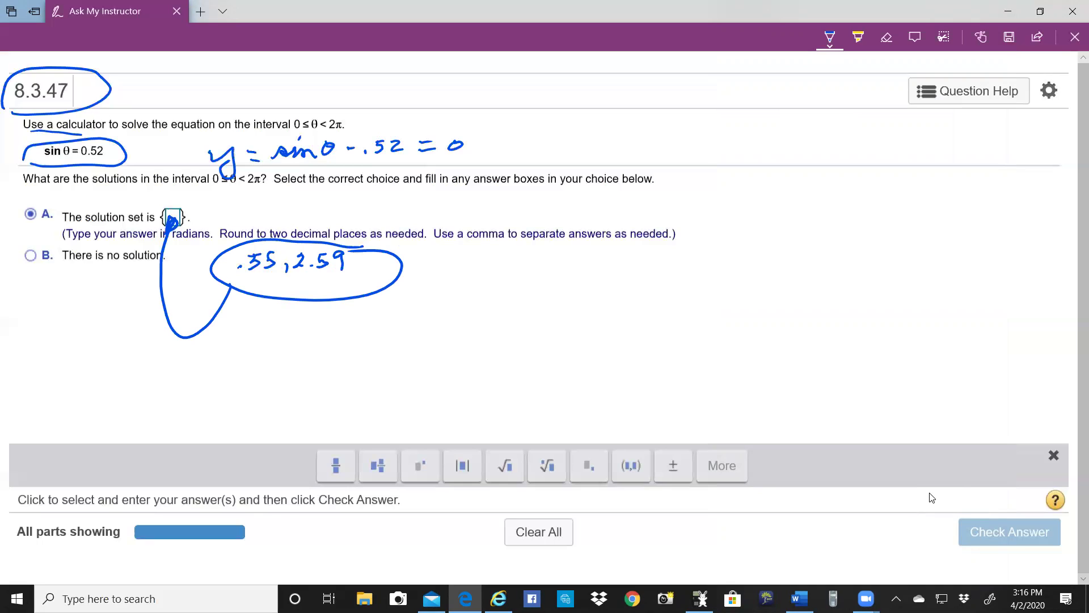